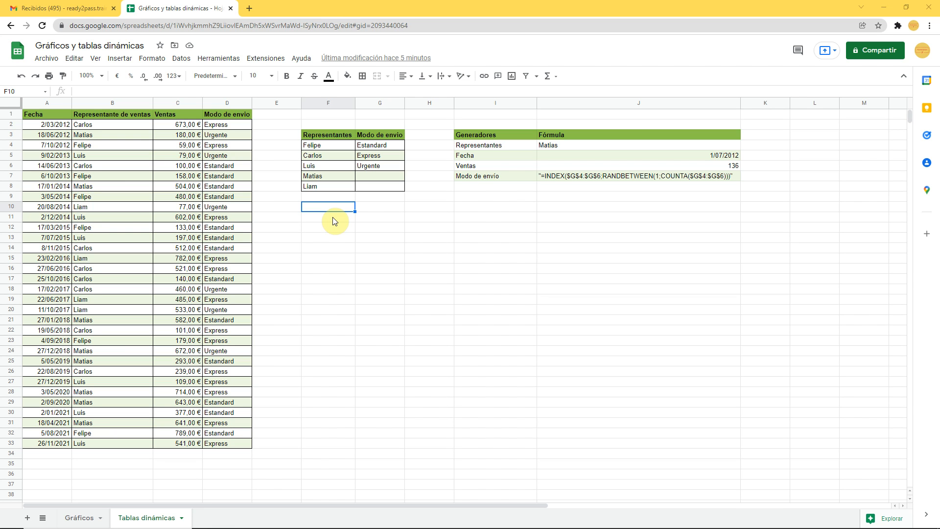
Create a pivot table on a new sheet from the sales data in A1:D33
{"action": "left_click_drag", "start_coordinate": [35, 114], "coordinate": [234, 443]}
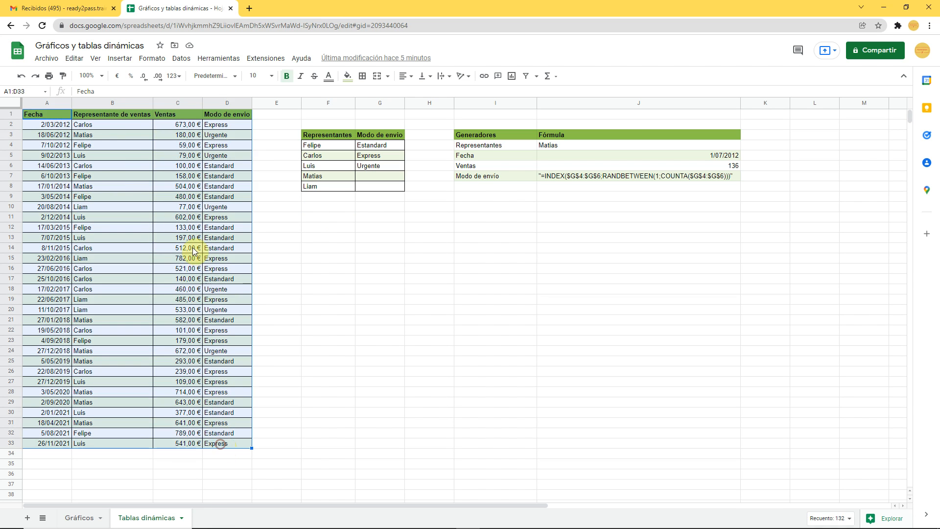
{"action": "left_click", "coordinate": [120, 59]}
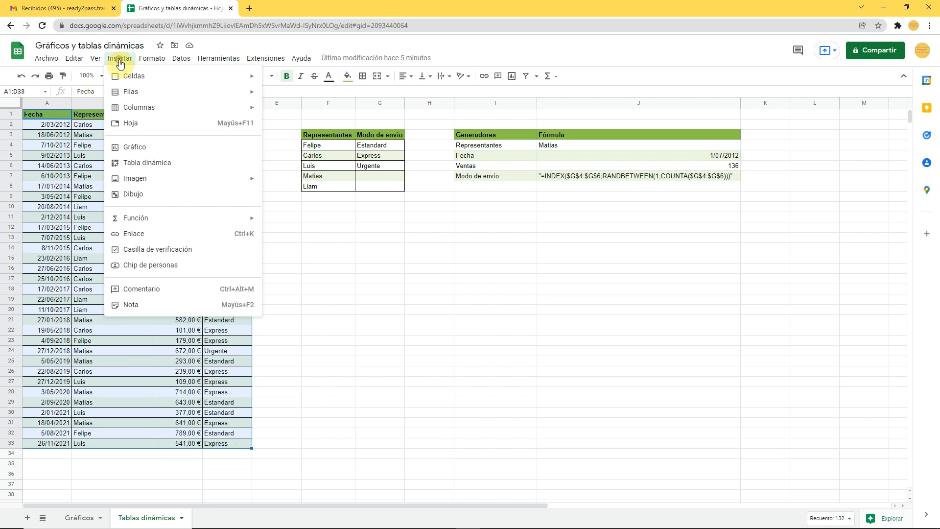
{"action": "left_click", "coordinate": [146, 162]}
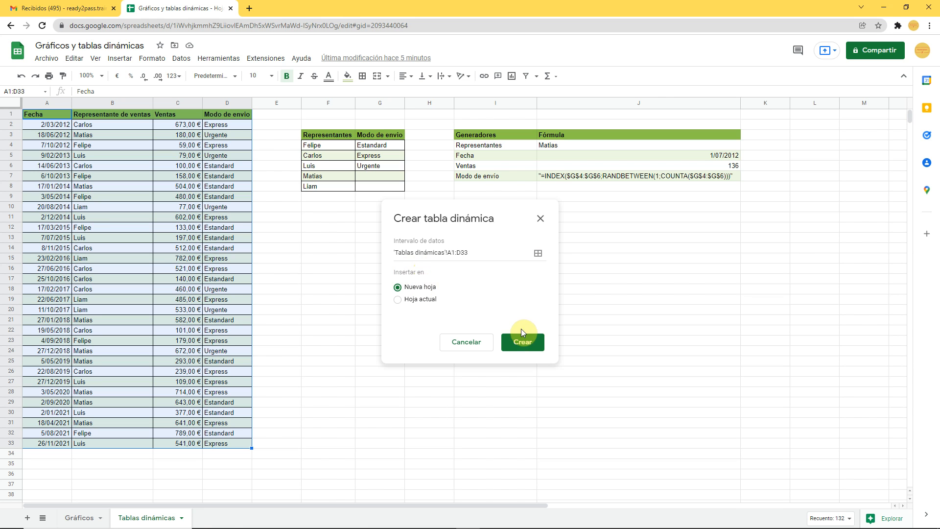
{"action": "left_click", "coordinate": [527, 345]}
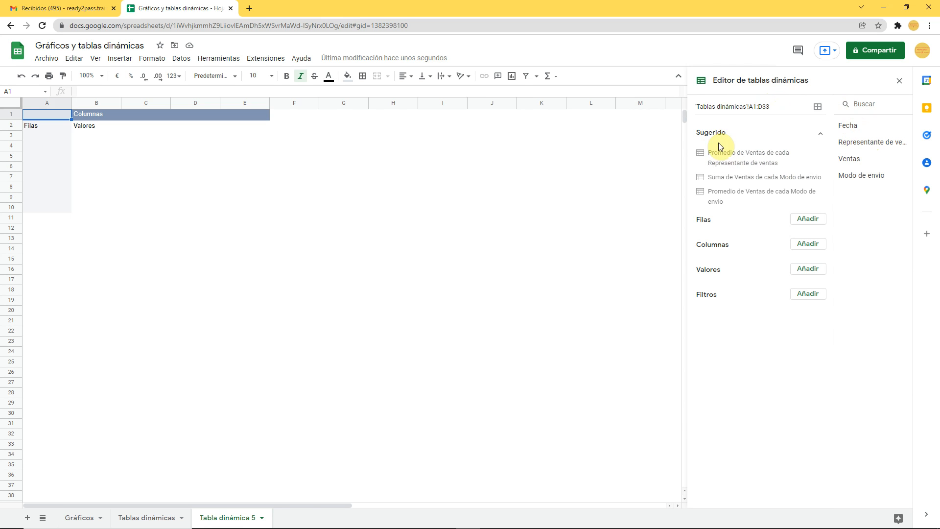
Apply the suggested average of Ventas per Representante de ventas, and fit columns A and B to their contents
{"action": "left_click", "coordinate": [768, 162]}
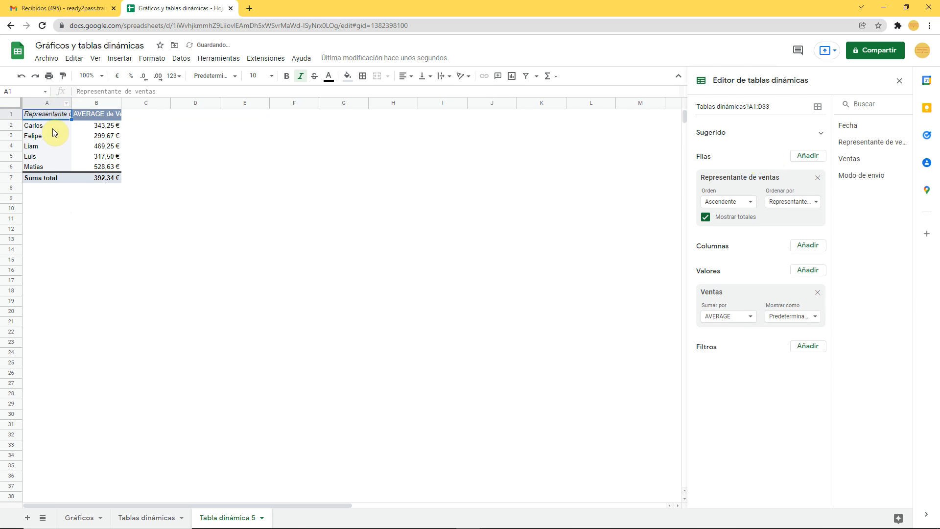
{"action": "double_click", "coordinate": [71, 101]}
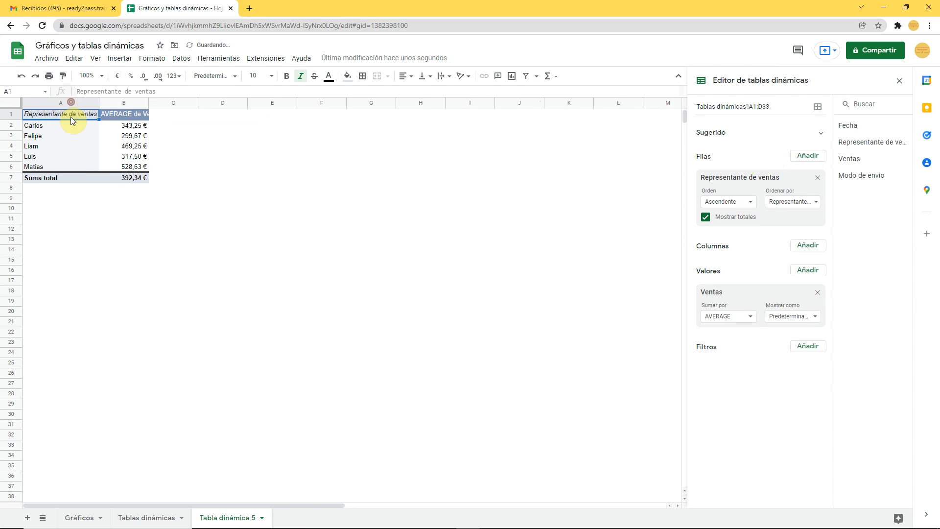
{"action": "double_click", "coordinate": [148, 103]}
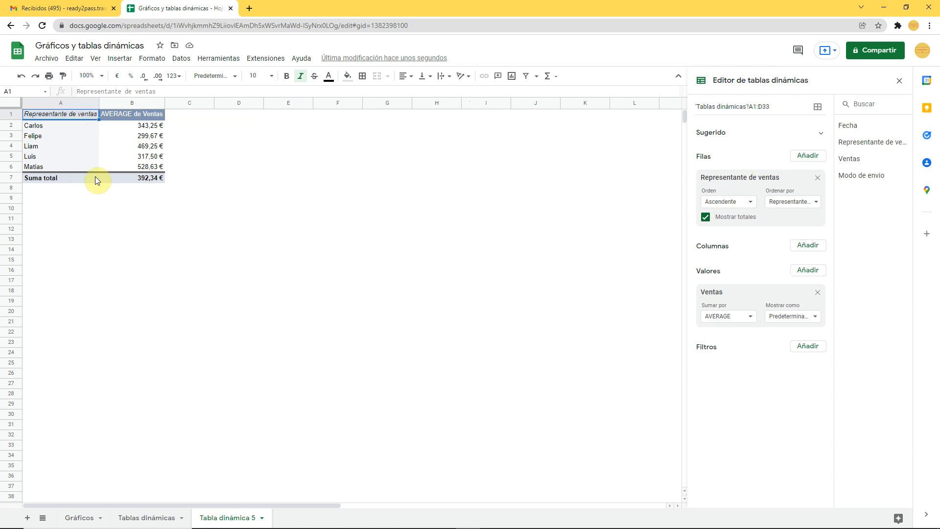
Apply the suggested sum of Ventas per Modo de envio, followed by the suggested average per Modo de envio
{"action": "left_click", "coordinate": [821, 133]}
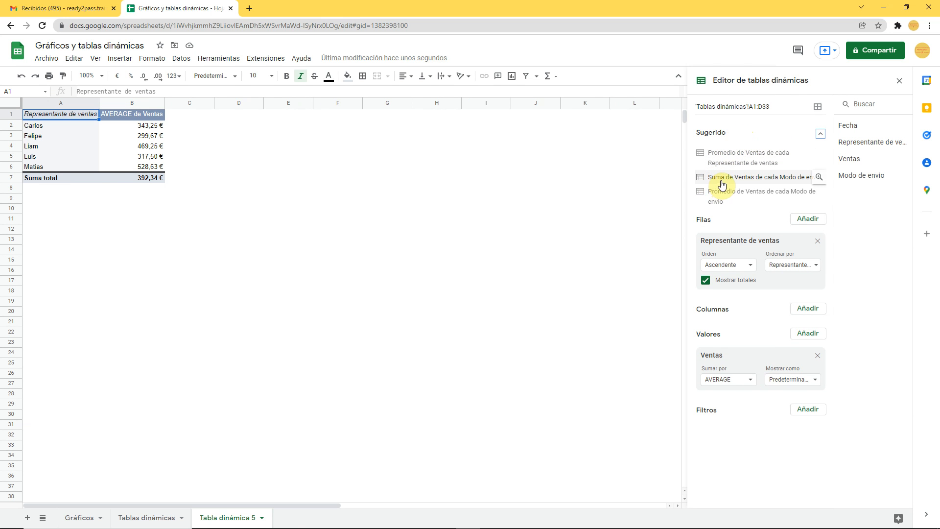
{"action": "left_click", "coordinate": [784, 182]}
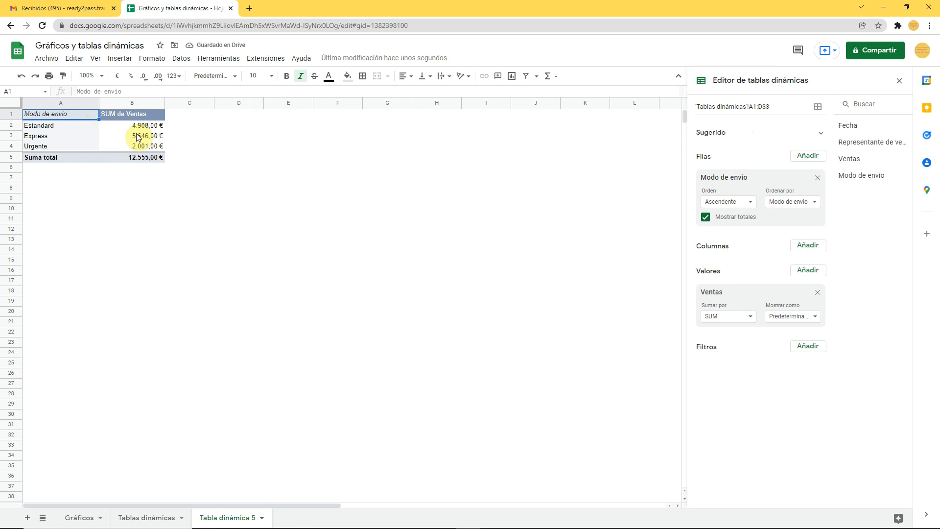
{"action": "left_click", "coordinate": [821, 133]}
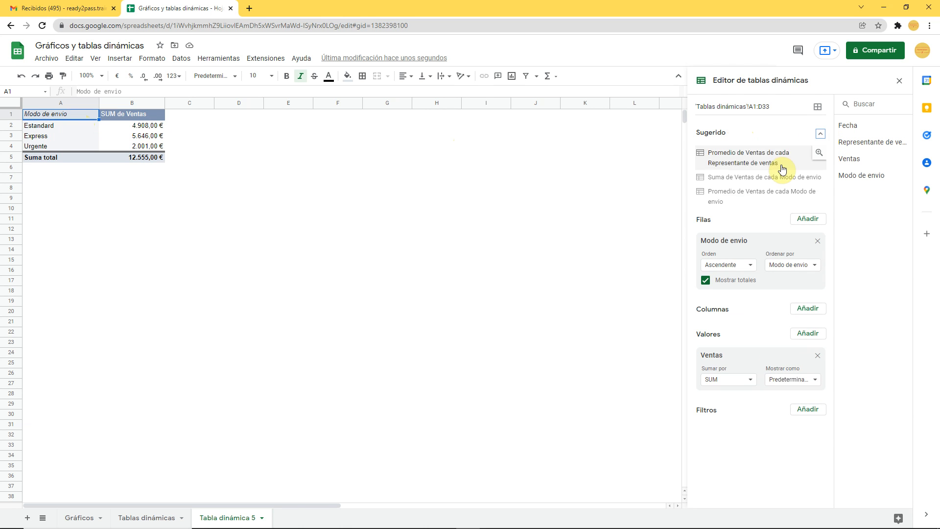
{"action": "left_click", "coordinate": [763, 200]}
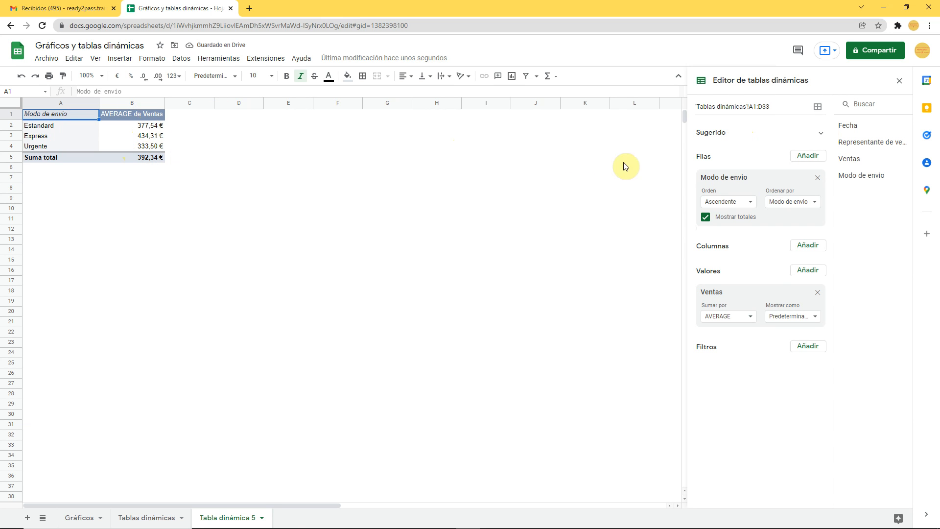
Remove the suggested row and value fields from the pivot table, and add Representante de ventas as rows
{"action": "left_click", "coordinate": [817, 178]}
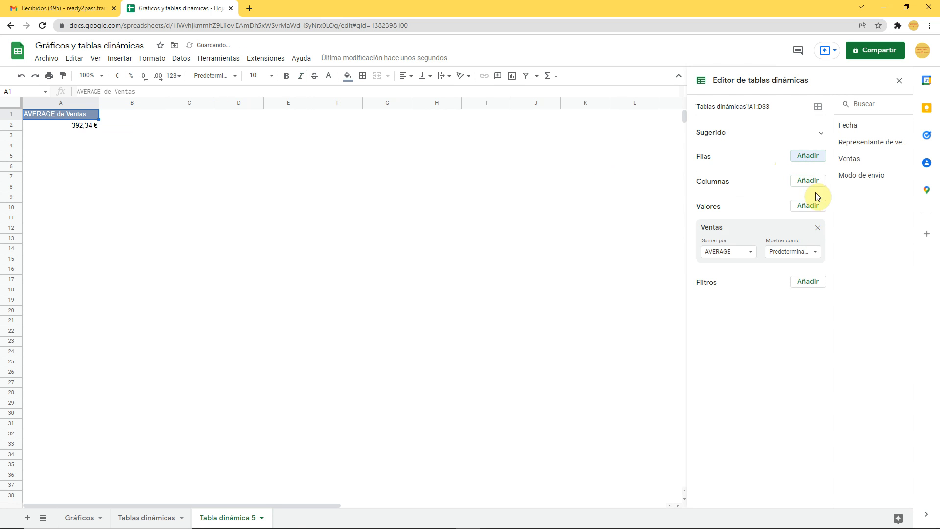
{"action": "left_click", "coordinate": [818, 228]}
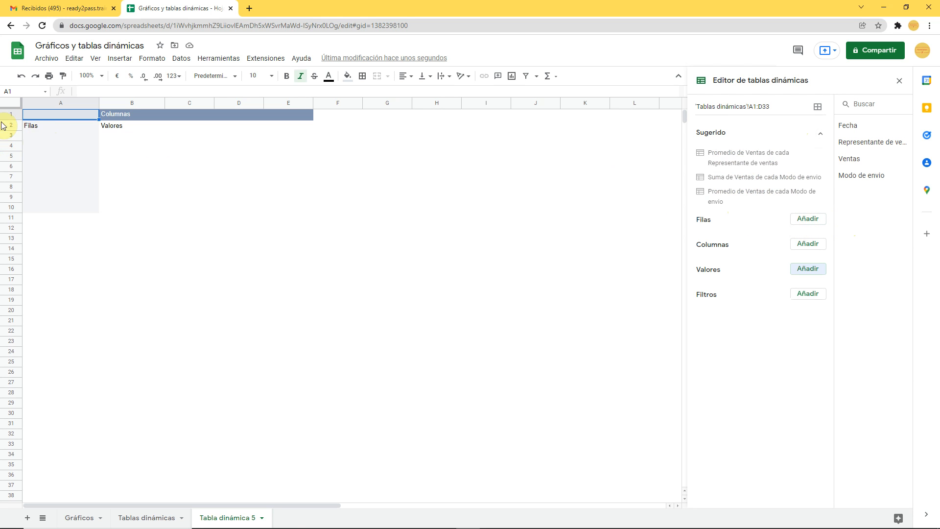
{"action": "left_click", "coordinate": [801, 220]}
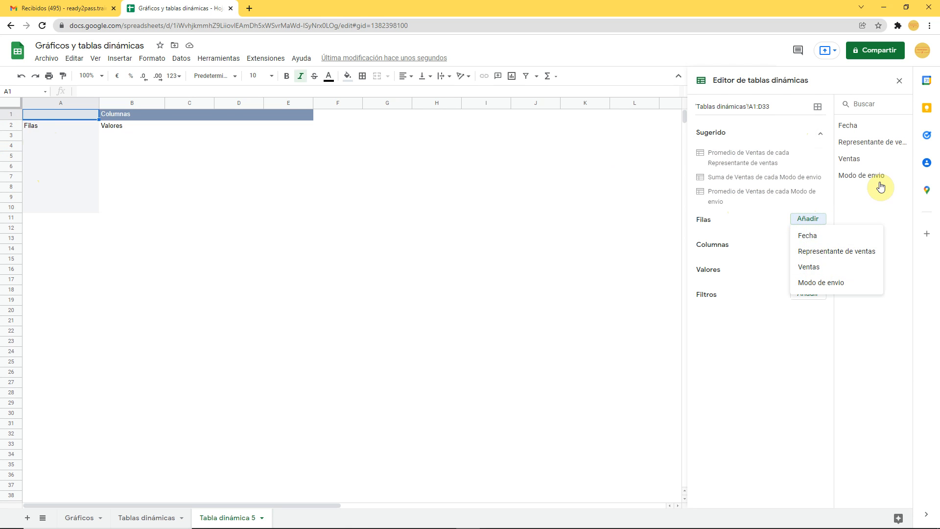
{"action": "left_click", "coordinate": [814, 251]}
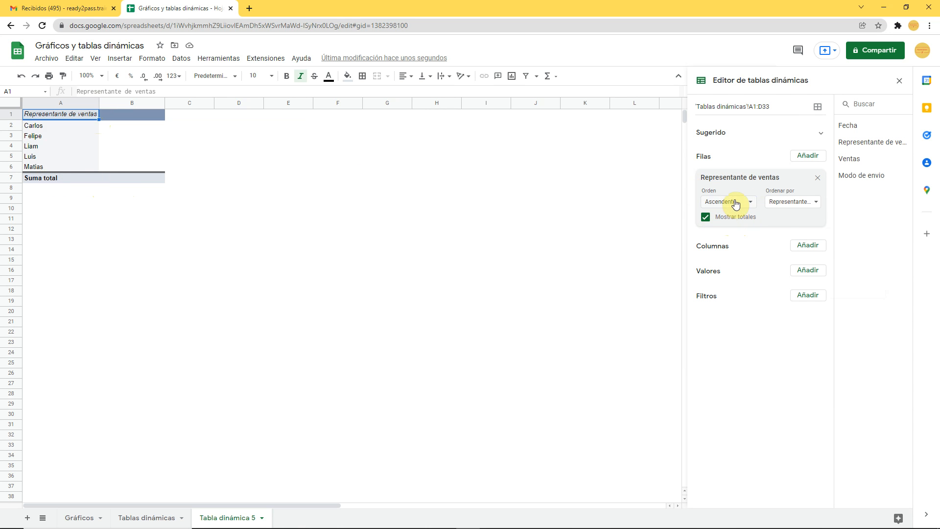
Add Modo de envio as the pivot table's columns and Ventas as its values
{"action": "left_click", "coordinate": [805, 249]}
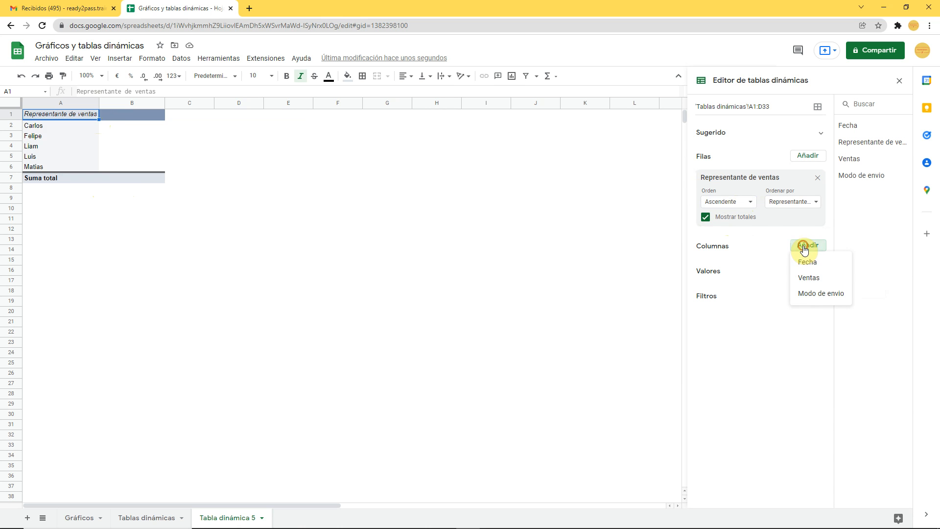
{"action": "left_click", "coordinate": [818, 294]}
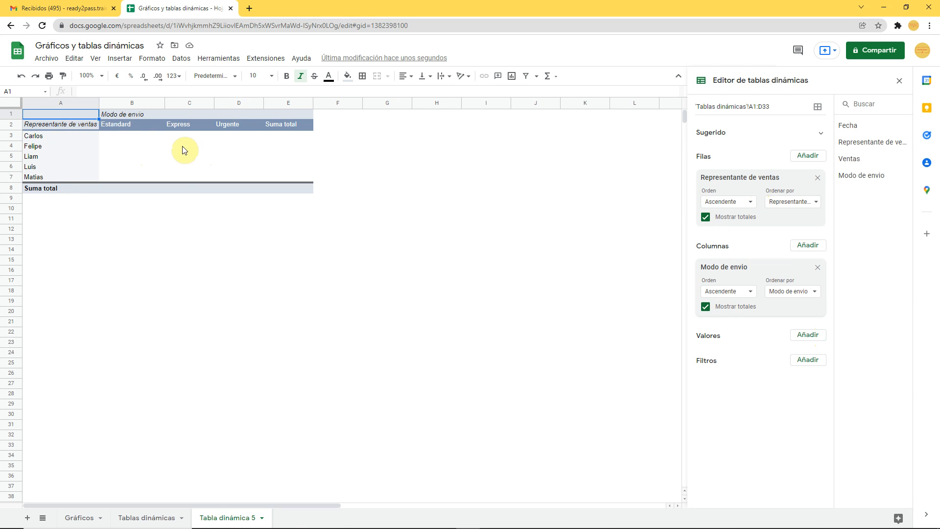
{"action": "left_click", "coordinate": [805, 337]}
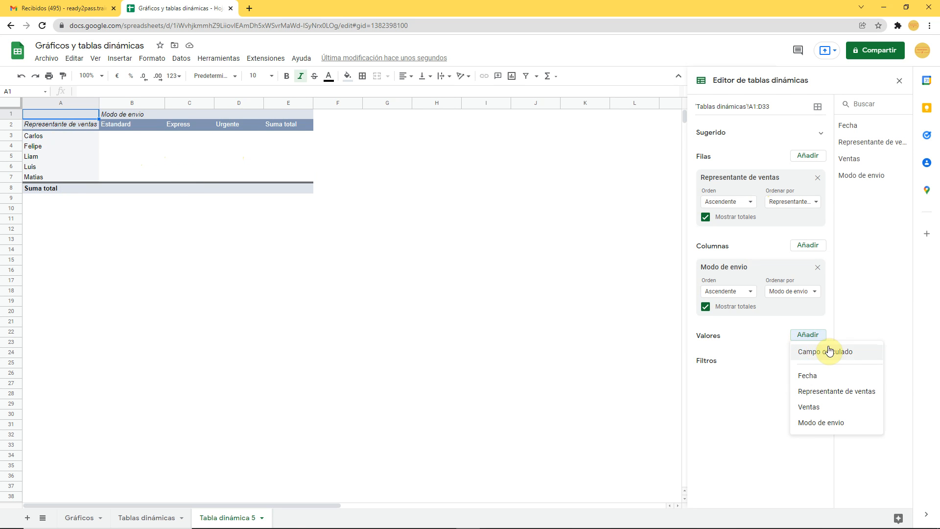
{"action": "left_click", "coordinate": [826, 410]}
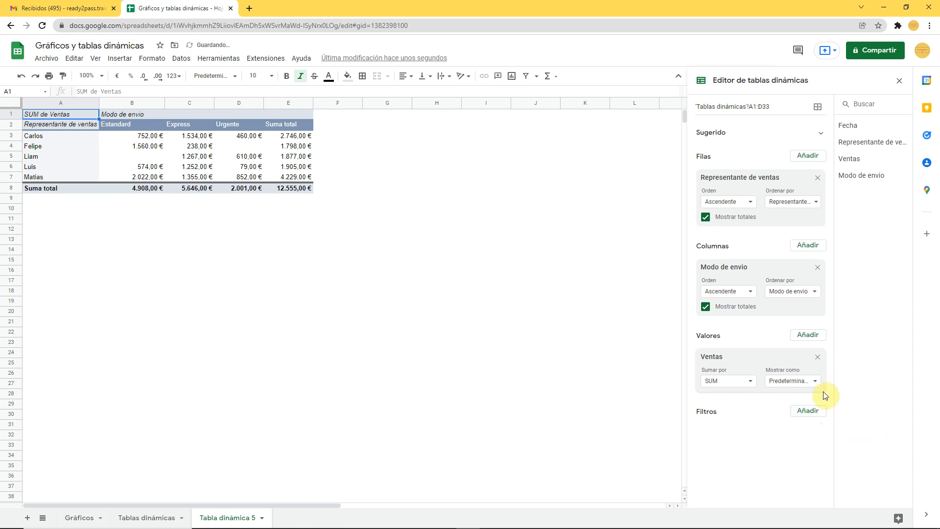
Summarize the pivot table's Ventas values by COUNT
{"action": "left_click", "coordinate": [240, 147]}
{"action": "left_click", "coordinate": [43, 148]}
{"action": "left_click", "coordinate": [235, 147]}
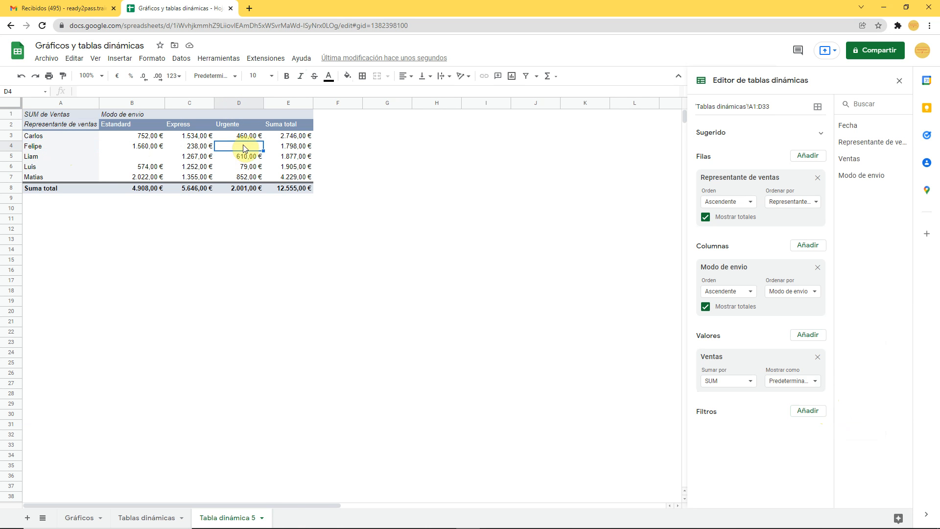
{"action": "left_click", "coordinate": [155, 137]}
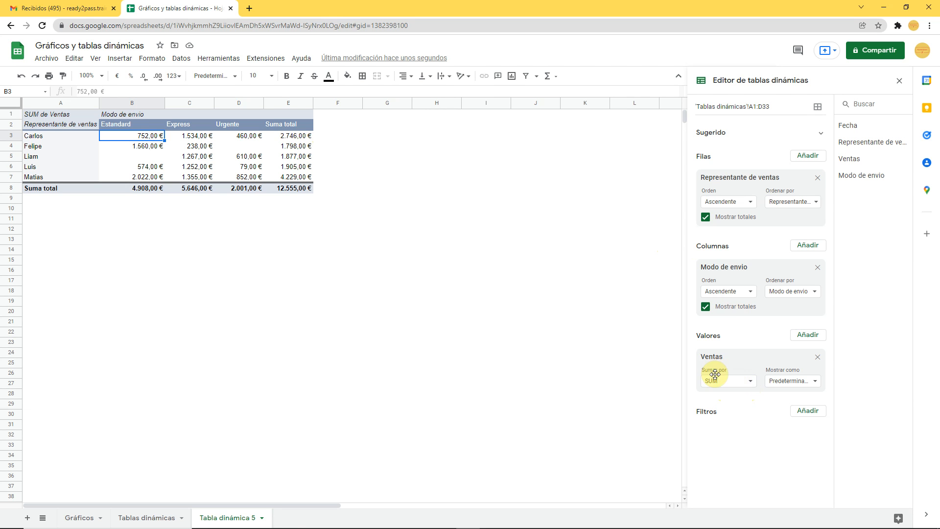
{"action": "left_click", "coordinate": [737, 383]}
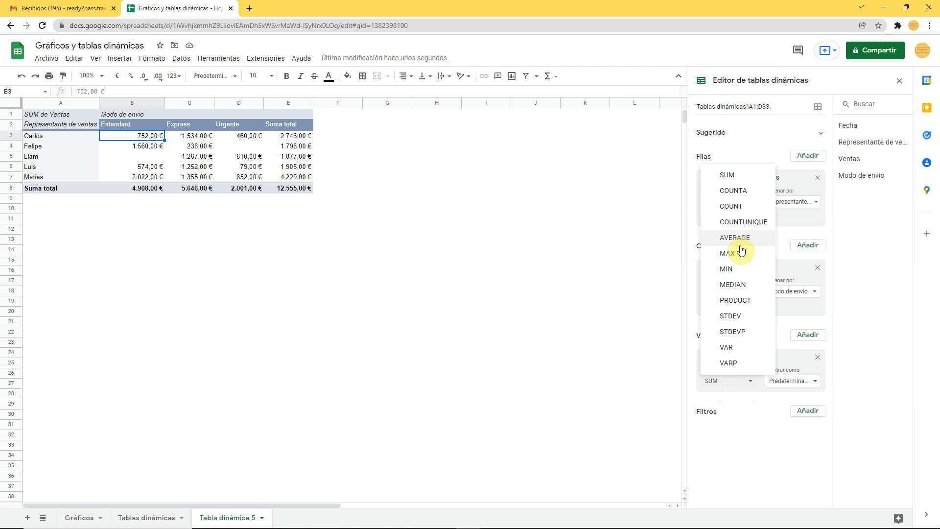
{"action": "left_click", "coordinate": [744, 206]}
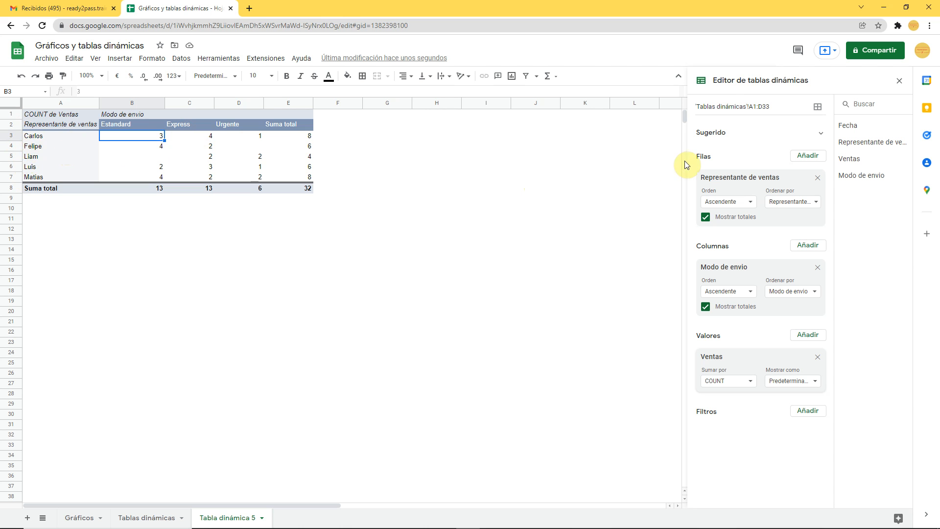
Add Fecha to the pivot table as a second row field and as a filter
{"action": "left_click", "coordinate": [807, 155]}
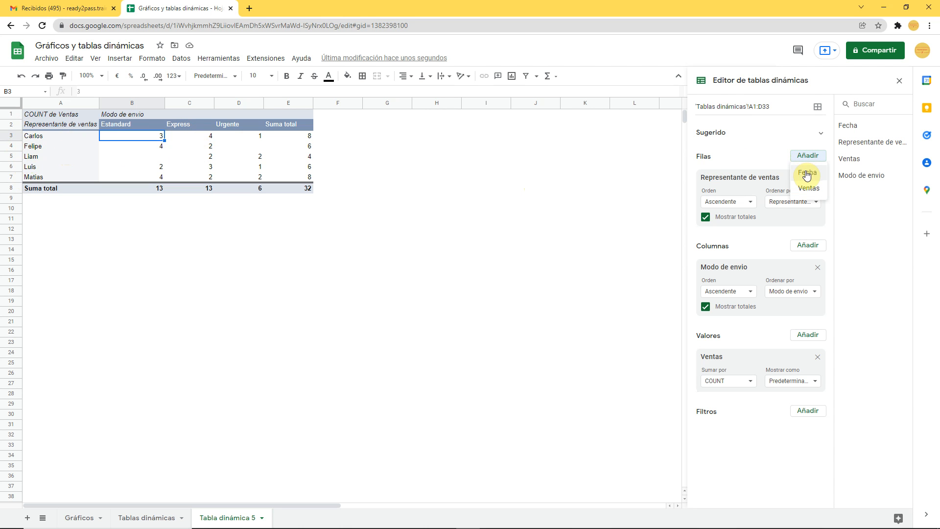
{"action": "left_click", "coordinate": [807, 174]}
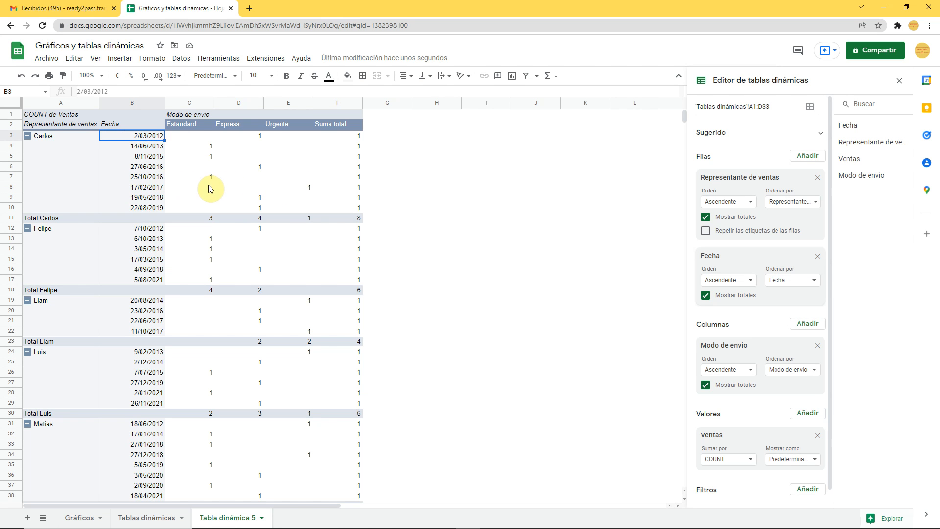
{"action": "scroll", "coordinate": [773, 205], "scroll_direction": "down", "scroll_amount": 1}
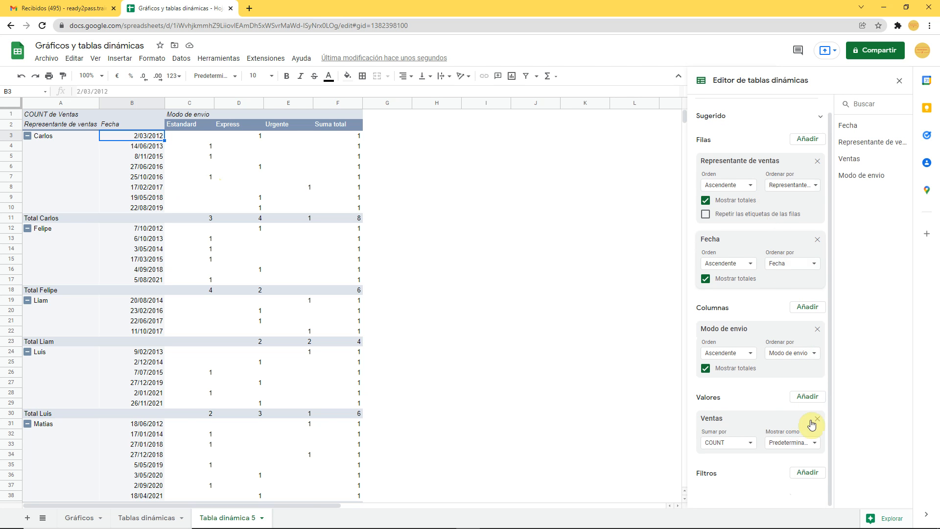
{"action": "left_click", "coordinate": [816, 473]}
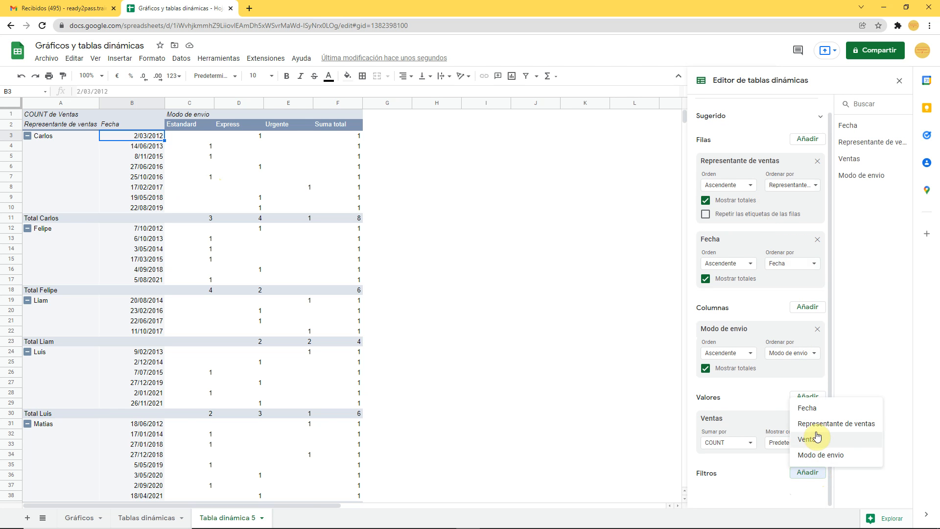
{"action": "left_click", "coordinate": [818, 416]}
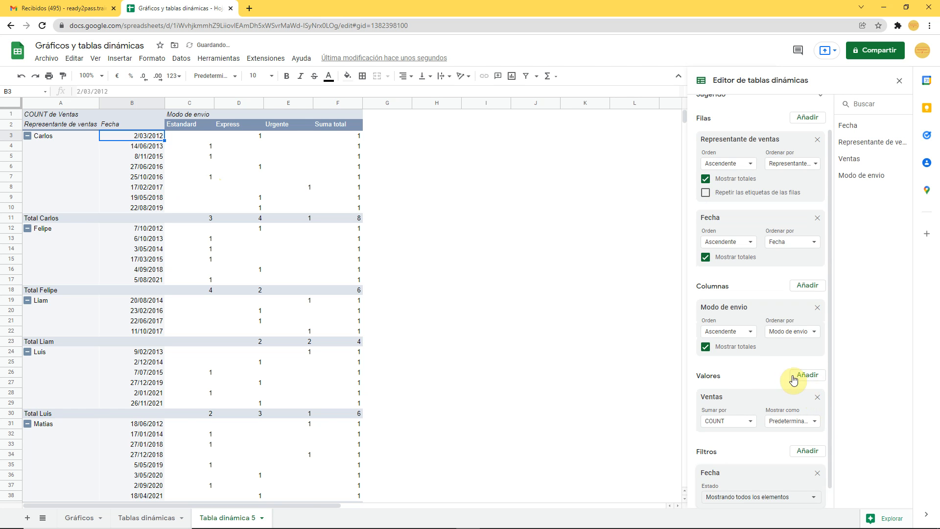
Deselect all values in the Fecha filter and select only the dates matching 2018
{"action": "scroll", "coordinate": [788, 397], "scroll_direction": "down", "scroll_amount": 2}
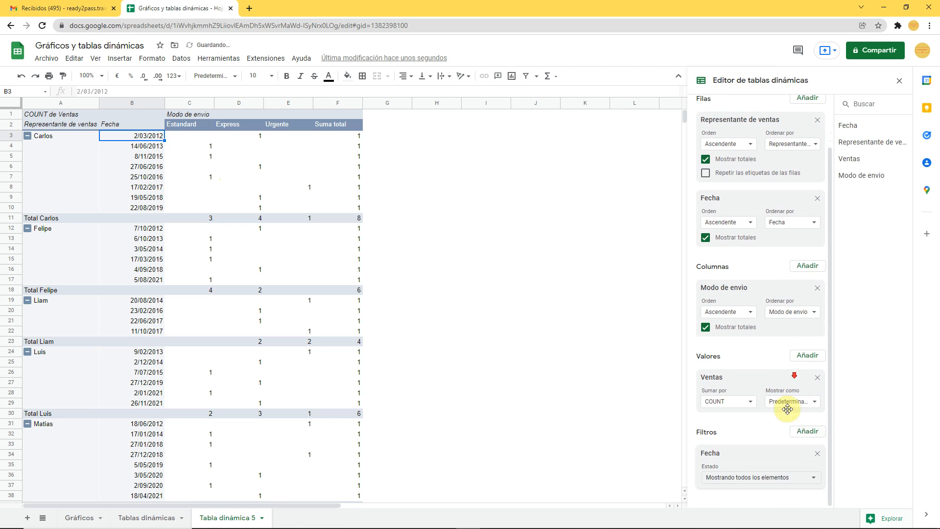
{"action": "left_click", "coordinate": [809, 477]}
{"action": "scroll", "coordinate": [788, 456], "scroll_direction": "down", "scroll_amount": 2}
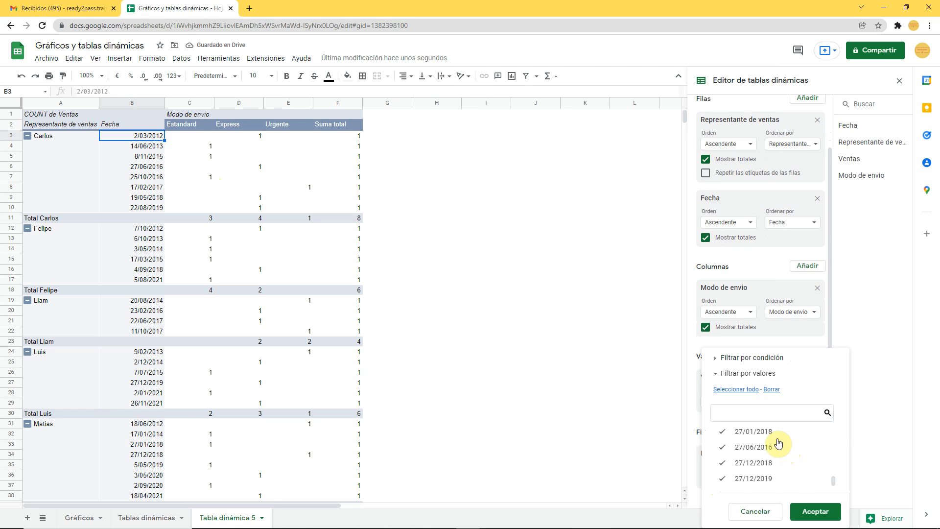
{"action": "scroll", "coordinate": [775, 441], "scroll_direction": "up", "scroll_amount": 2}
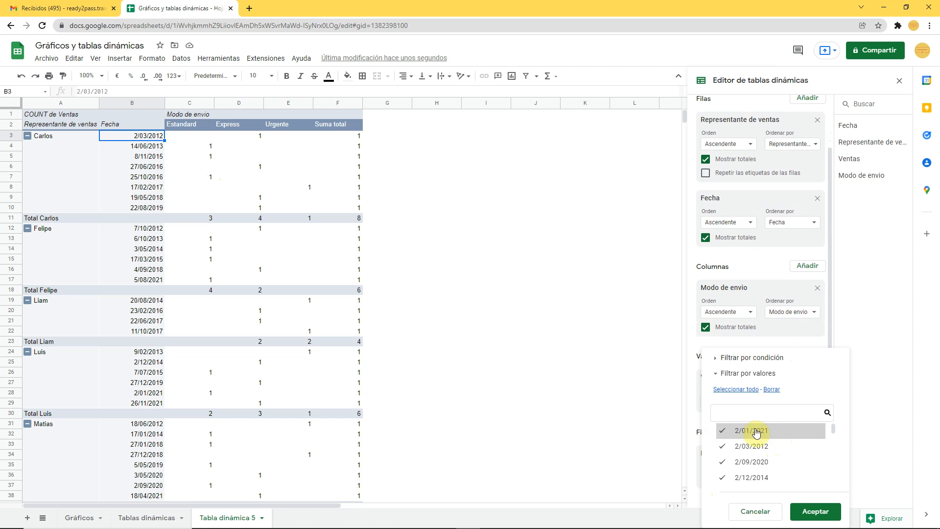
{"action": "left_click", "coordinate": [771, 390]}
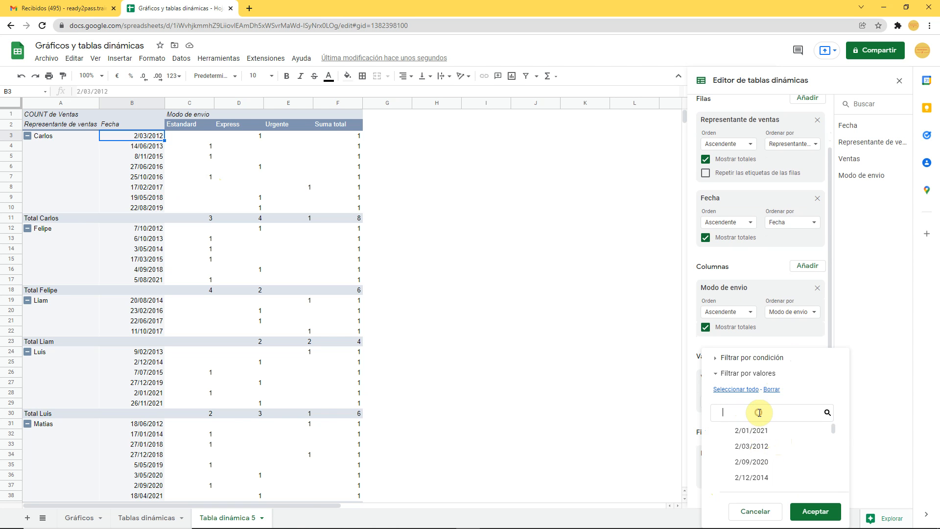
{"action": "type", "text": "2018"}
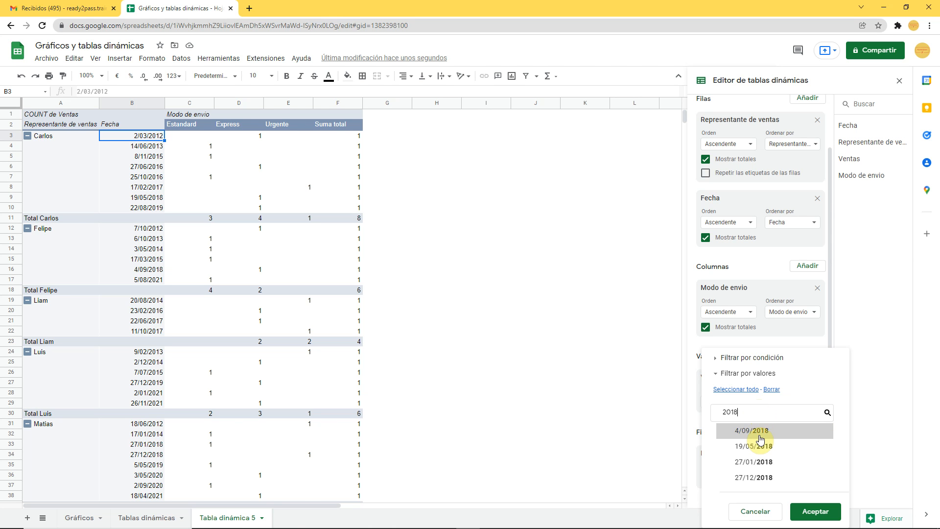
{"action": "left_click", "coordinate": [741, 393]}
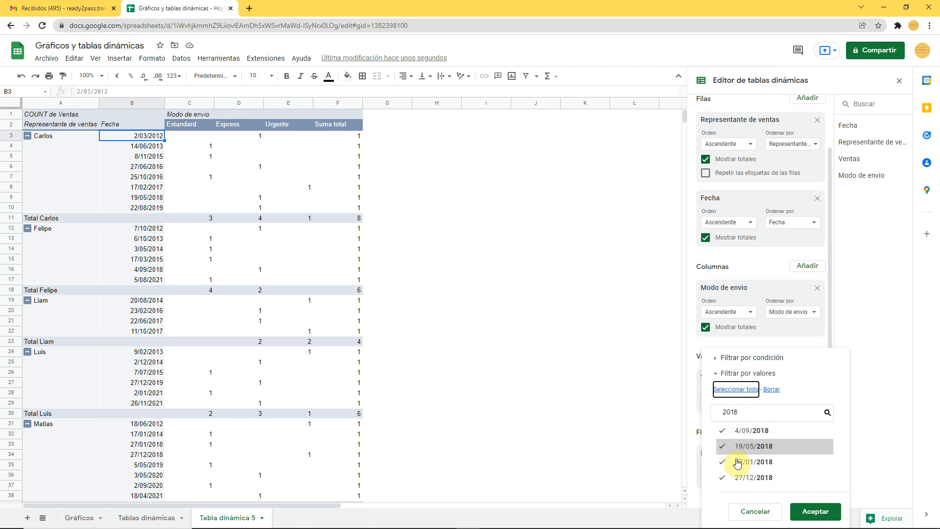
Add all dates matching 2017 to the Fecha filter's selected values and apply the filter
{"action": "key", "text": "BackSpace"}
{"action": "type", "text": "7"}
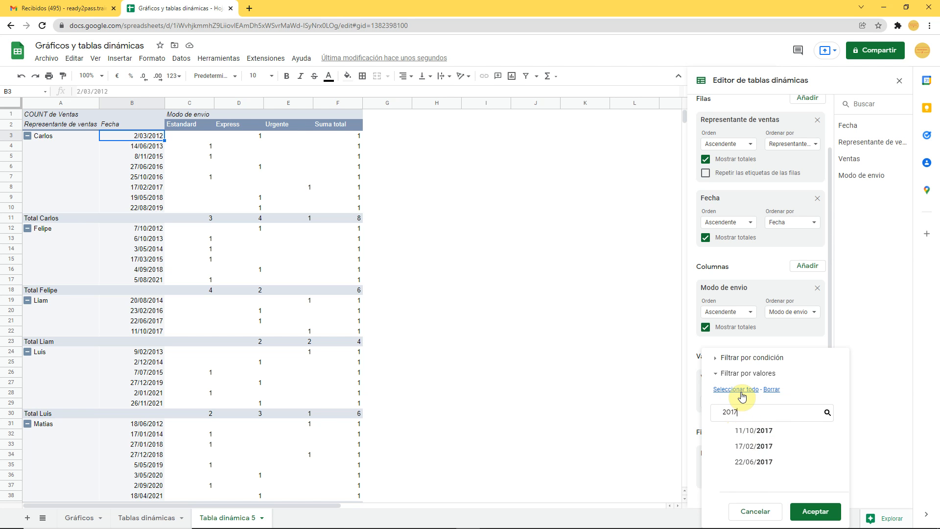
{"action": "left_click", "coordinate": [740, 393]}
{"action": "left_click", "coordinate": [821, 511]}
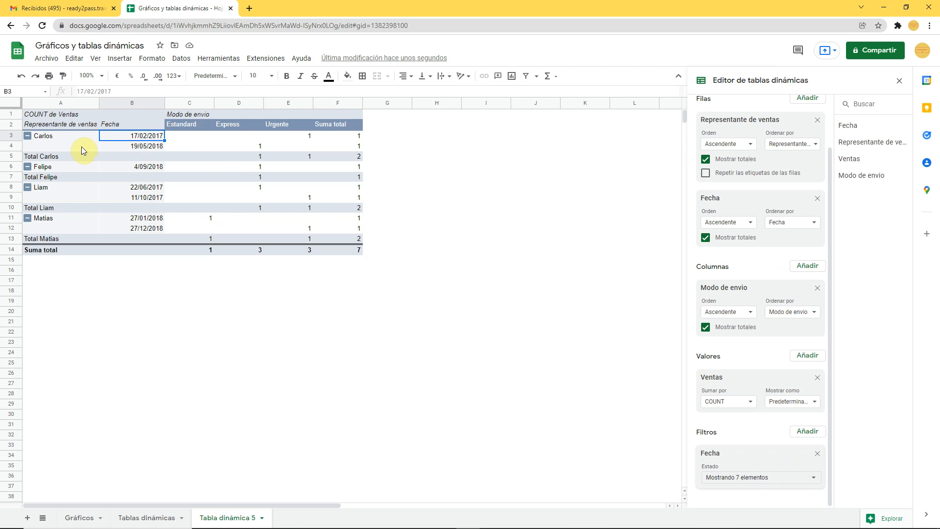
Reset the Fecha filter by selecting all of its values and apply it
{"action": "left_click", "coordinate": [781, 485]}
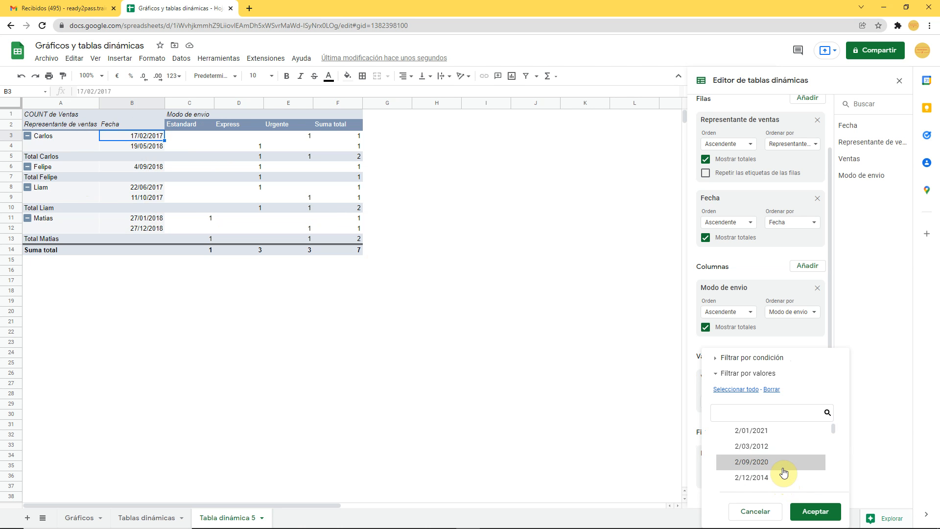
{"action": "left_click", "coordinate": [752, 390]}
{"action": "left_click", "coordinate": [816, 511]}
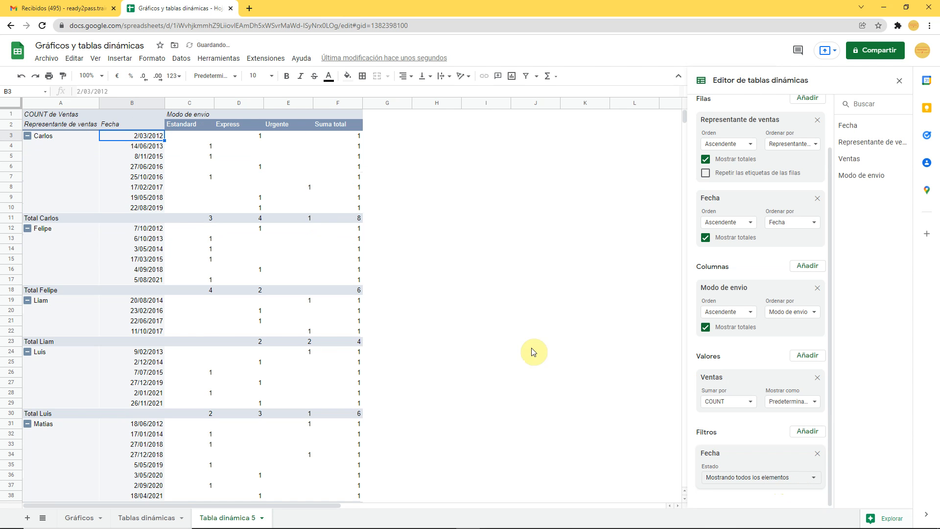
Collapse the date rows of the first three sales representatives and expand them again
{"action": "left_click", "coordinate": [28, 135]}
{"action": "left_click", "coordinate": [27, 146]}
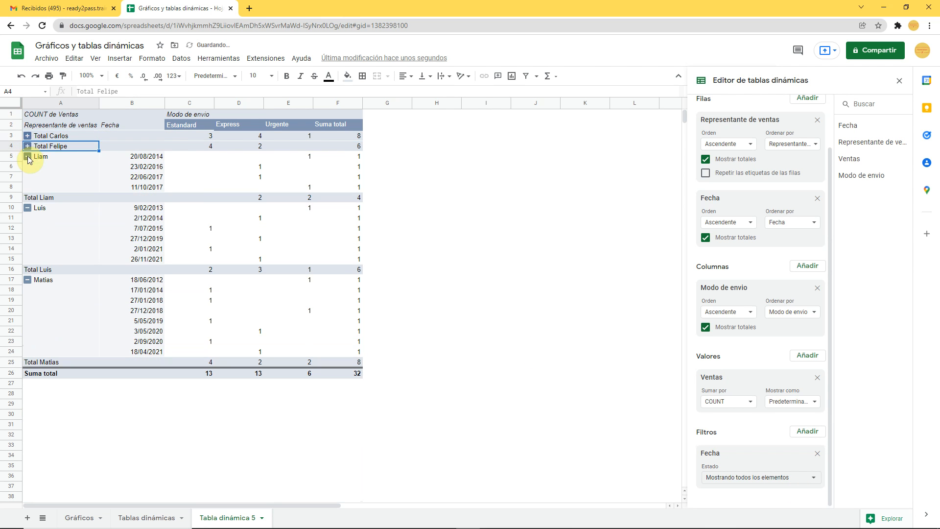
{"action": "left_click", "coordinate": [27, 156]}
{"action": "left_click", "coordinate": [28, 156]}
{"action": "left_click", "coordinate": [27, 145]}
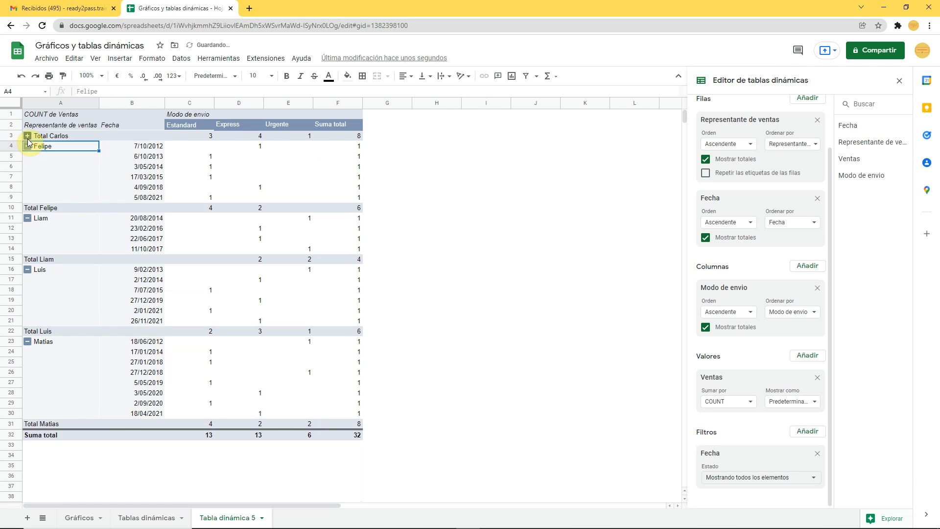
{"action": "left_click", "coordinate": [28, 136]}
{"action": "scroll", "coordinate": [62, 195], "scroll_direction": "down", "scroll_amount": 2}
{"action": "scroll", "coordinate": [62, 195], "scroll_direction": "up", "scroll_amount": 2}
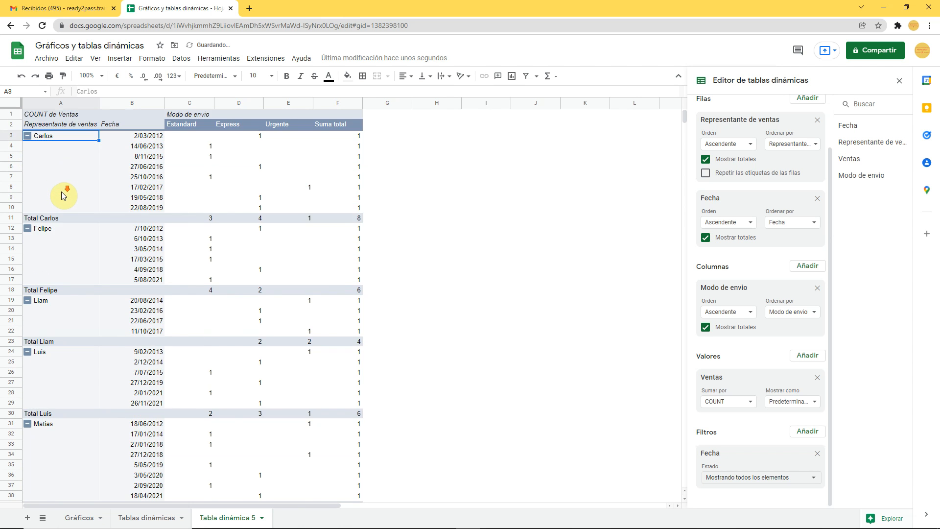
{"action": "scroll", "coordinate": [62, 195], "scroll_direction": "down", "scroll_amount": 2}
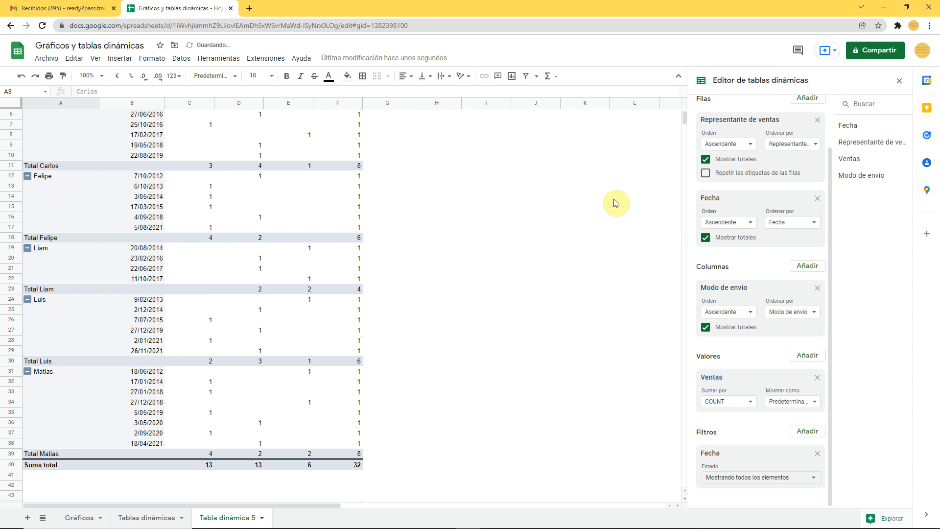
Replace the pivot table's Fecha filter with a filter on Representante de ventas
{"action": "left_click", "coordinate": [817, 455]}
{"action": "left_click", "coordinate": [808, 472]}
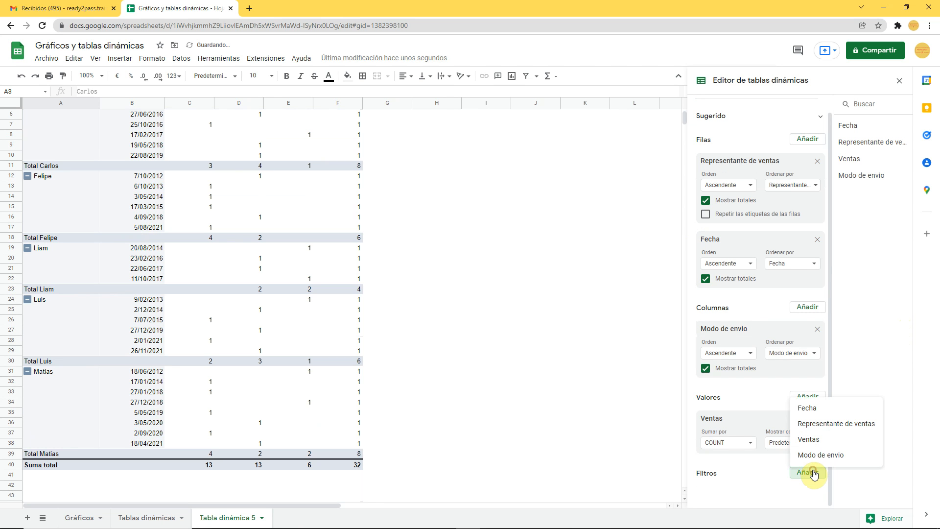
{"action": "left_click", "coordinate": [828, 424]}
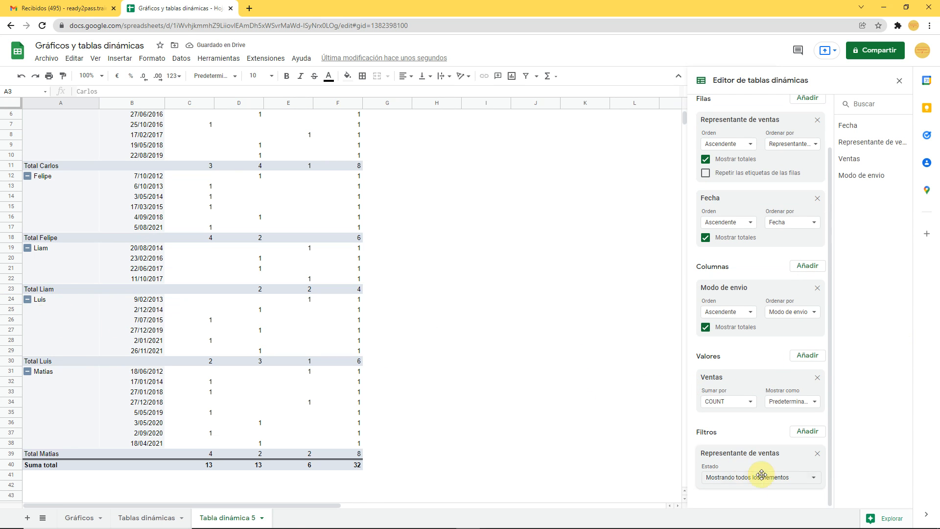
Exclude the fourth listed representative from the Representante de ventas filter and apply it
{"action": "left_click", "coordinate": [795, 477]}
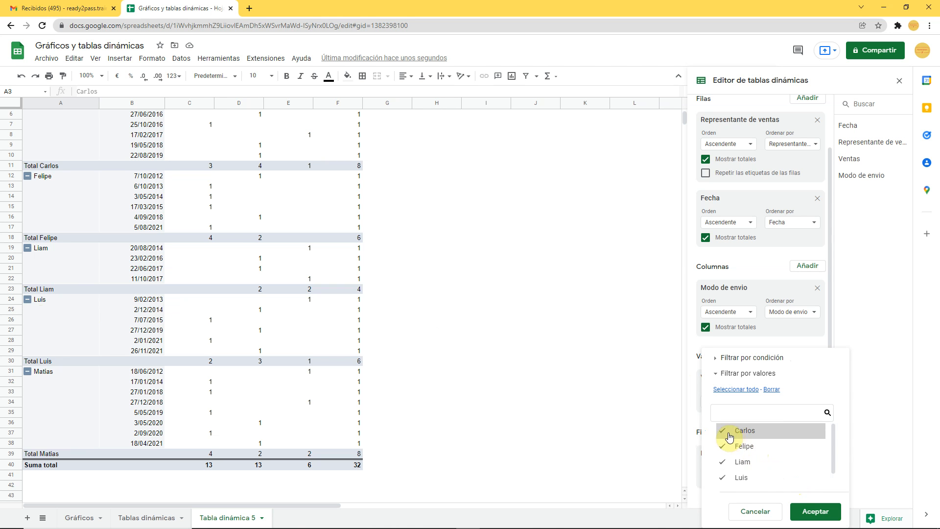
{"action": "left_click", "coordinate": [729, 479]}
{"action": "left_click", "coordinate": [821, 510]}
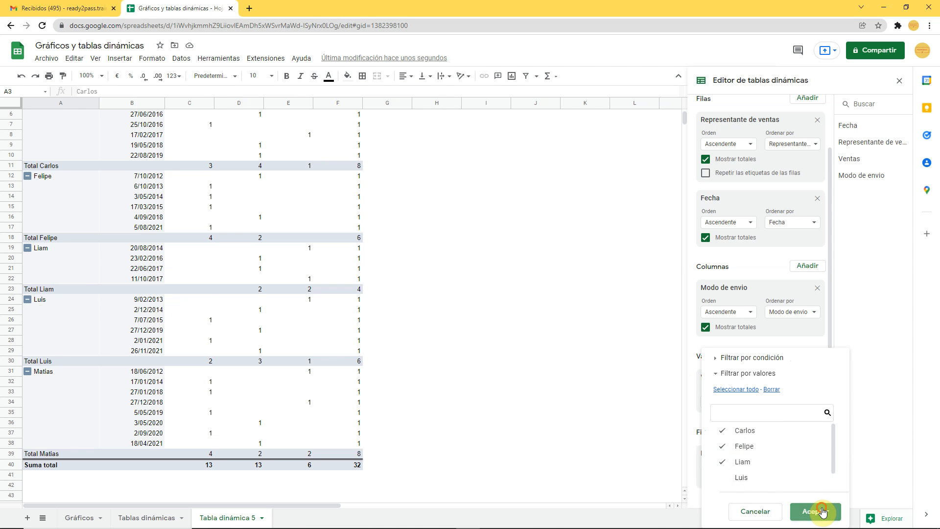
{"action": "scroll", "coordinate": [147, 313], "scroll_direction": "up", "scroll_amount": 2}
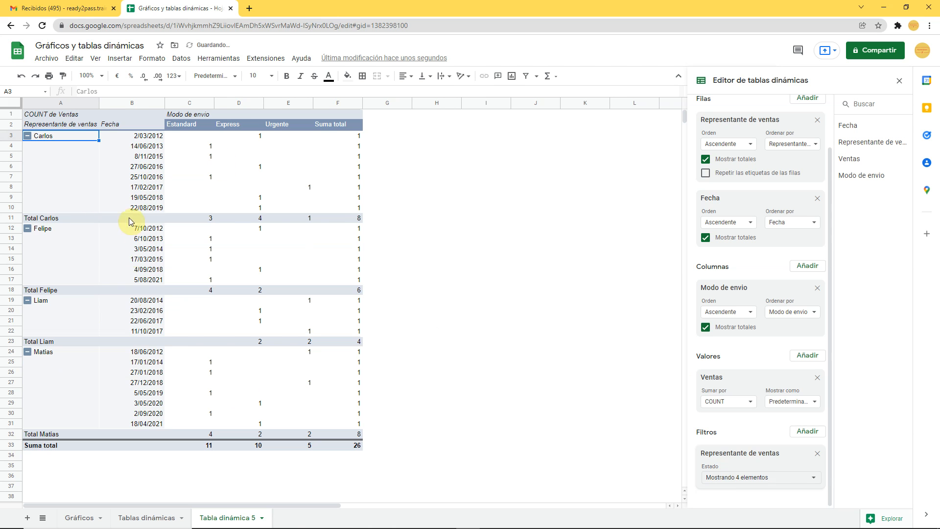